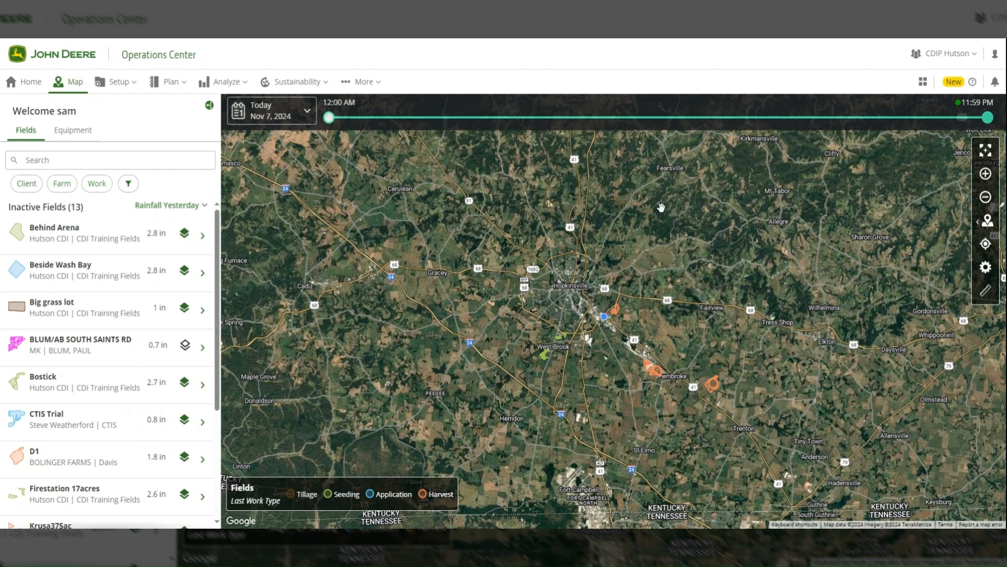
Open the MLK field from the field list and go to its Land management page
{"action": "scroll", "coordinate": [446, 320], "scroll_direction": "down", "scroll_amount": 1}
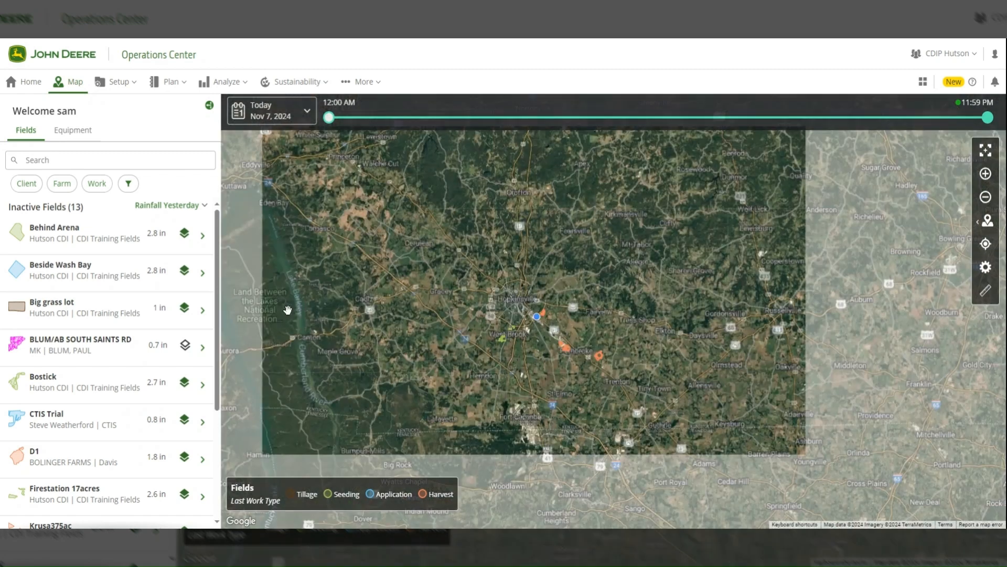
{"action": "scroll", "coordinate": [95, 369], "scroll_direction": "down", "scroll_amount": 3}
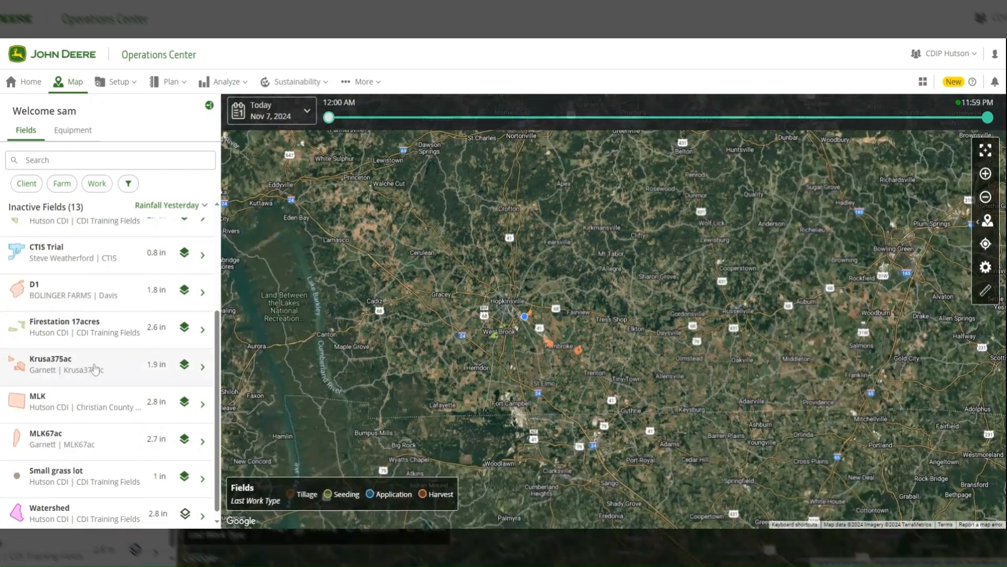
{"action": "left_click", "coordinate": [98, 414]}
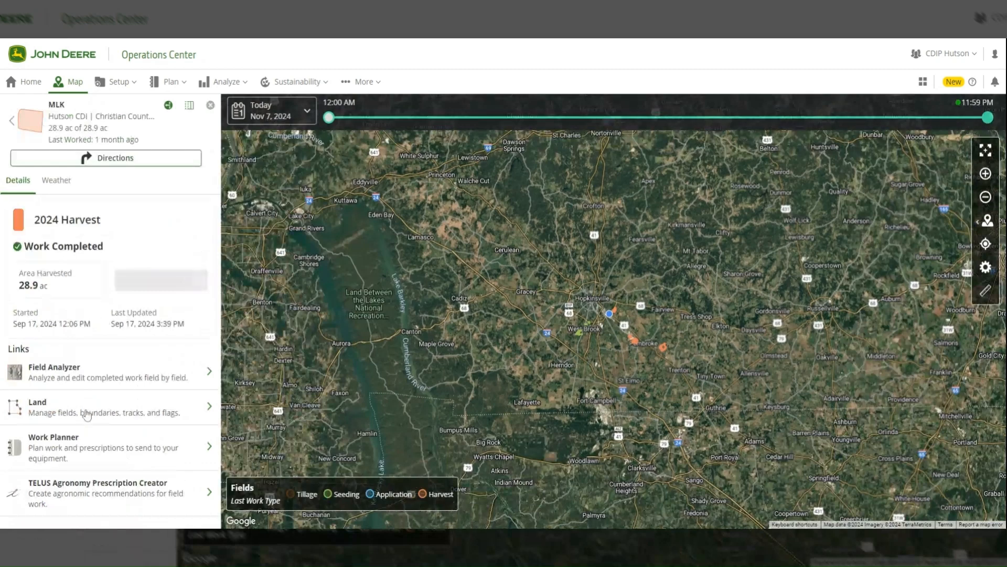
{"action": "left_click", "coordinate": [98, 393]}
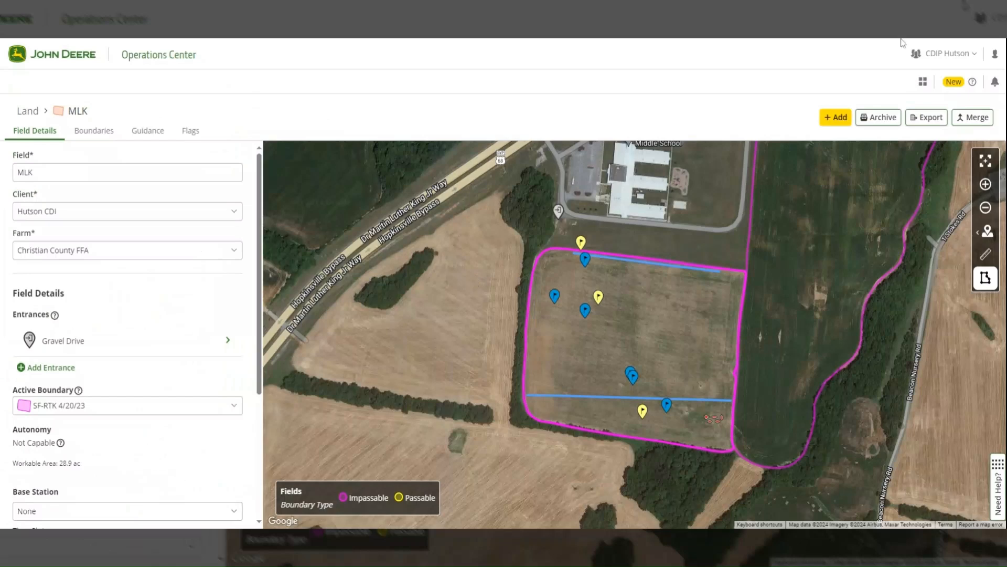
Create a new AutoPath (Boundaries) plan for the MLK field with a 40 ft preview track spacing
{"action": "left_click", "coordinate": [836, 120]}
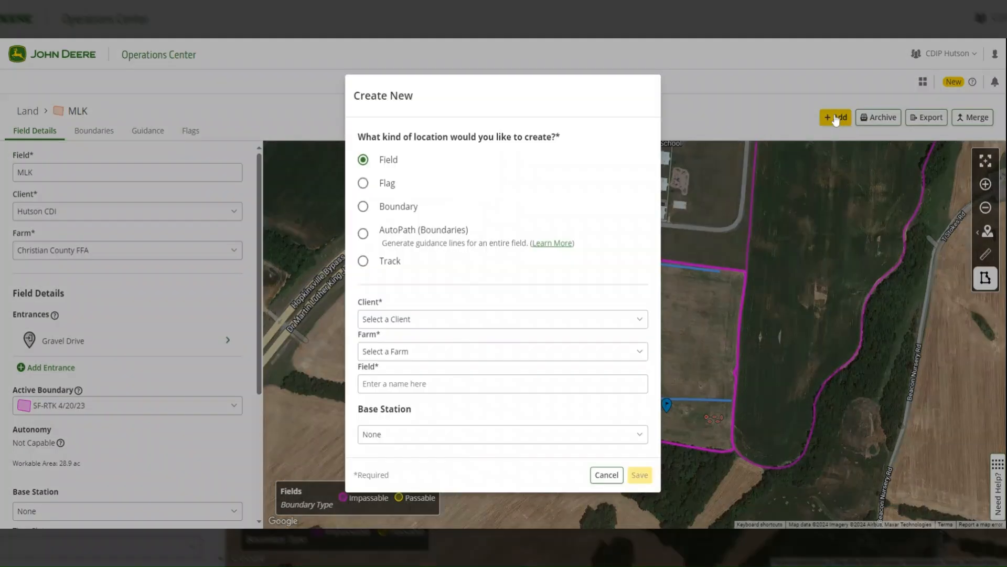
{"action": "left_click", "coordinate": [403, 246]}
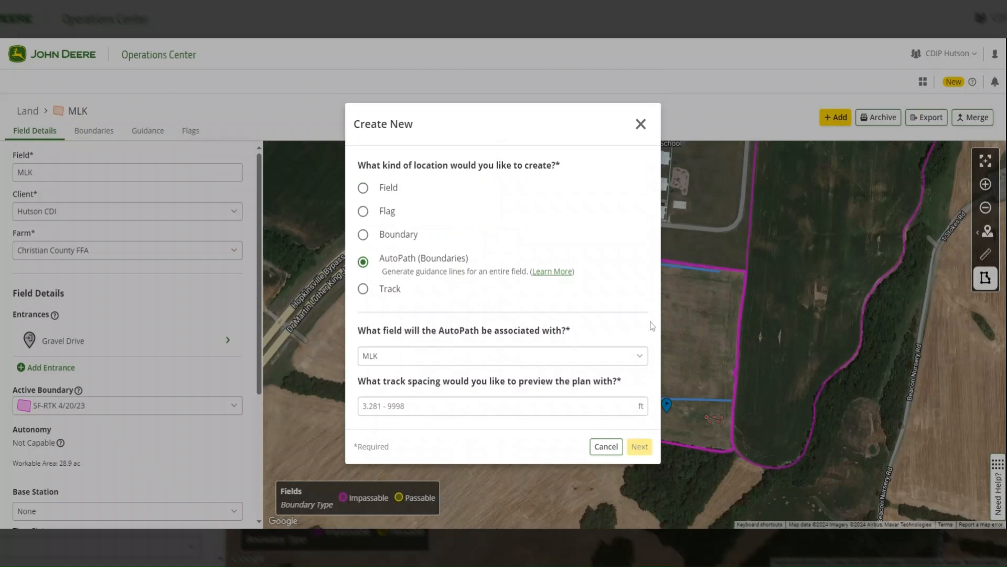
{"action": "left_click", "coordinate": [530, 407]}
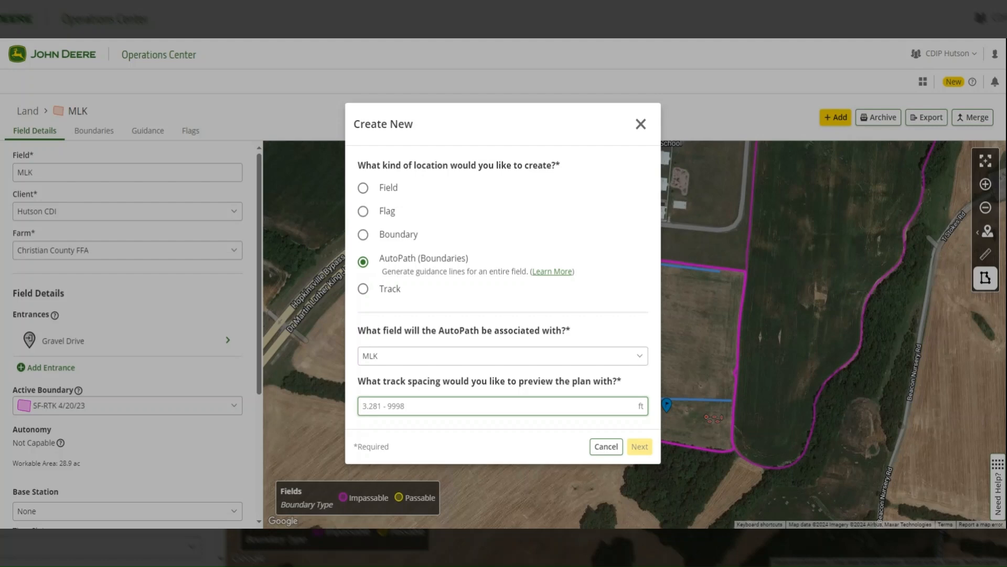
{"action": "type", "text": "40"}
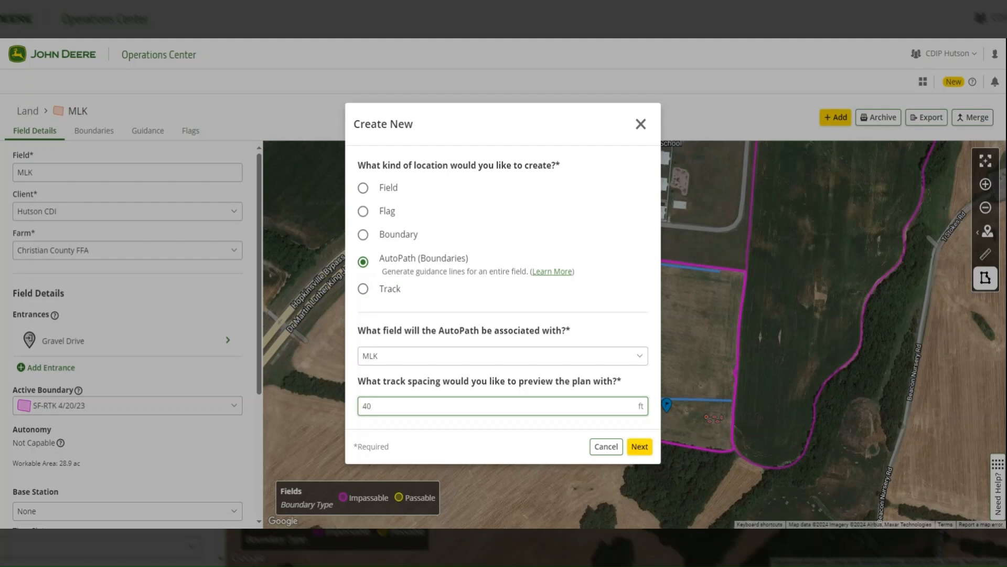
{"action": "left_click", "coordinate": [641, 447]}
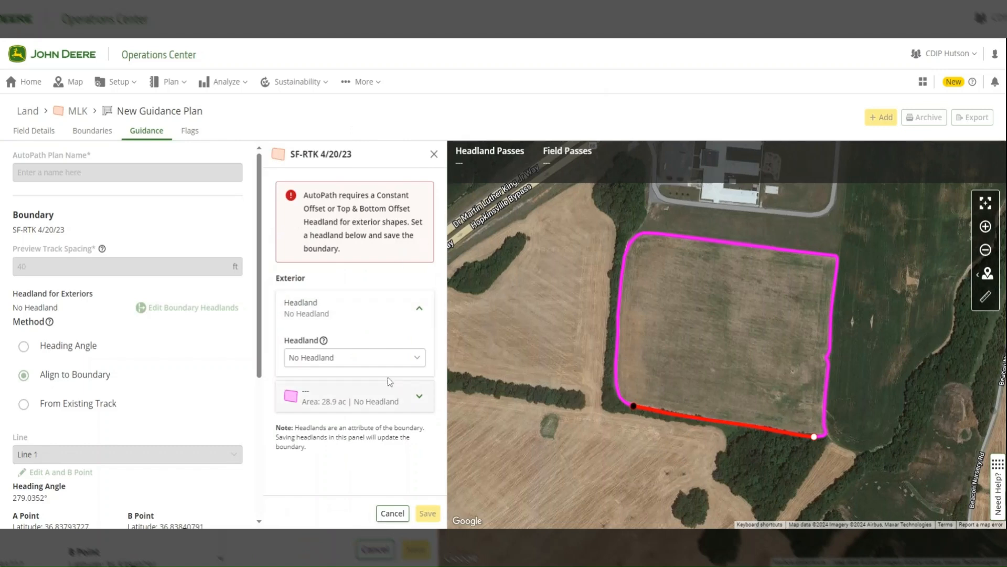
Give the exterior boundary a Constant Offset headland of 80 ft and save it
{"action": "left_click", "coordinate": [390, 362]}
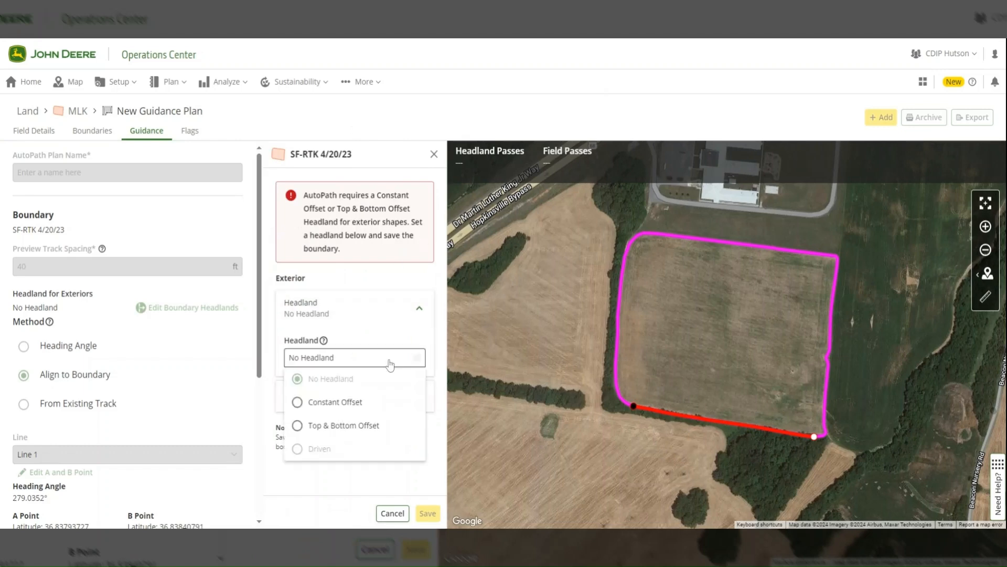
{"action": "left_click", "coordinate": [331, 403]}
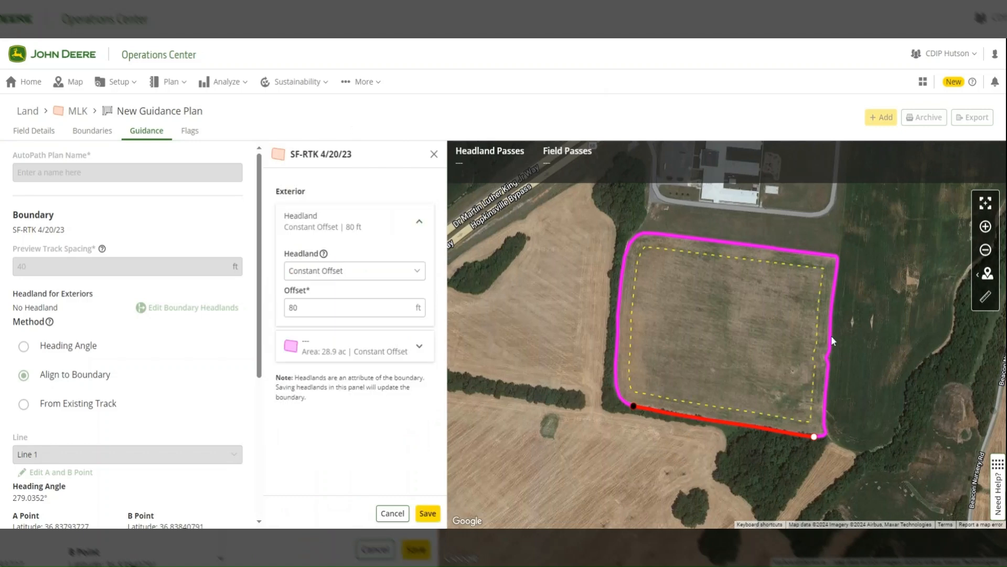
{"action": "left_click", "coordinate": [304, 308]}
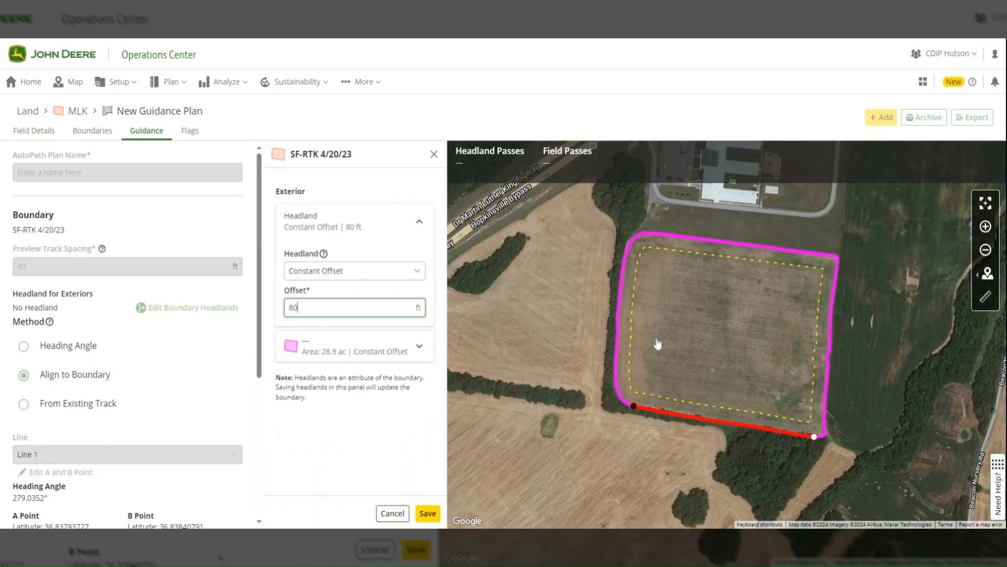
{"action": "left_click", "coordinate": [426, 513]}
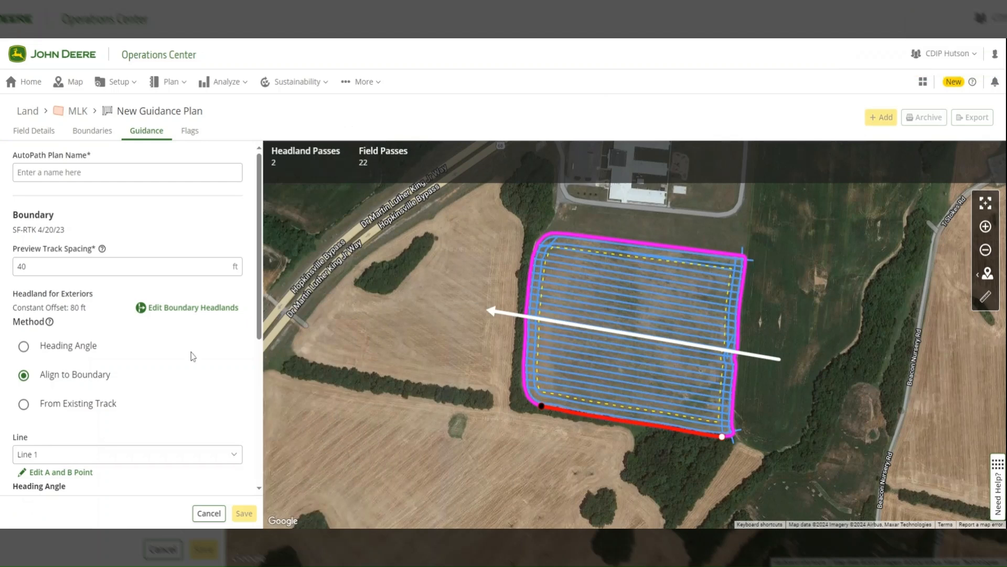
Name the AutoPath plan "Planting"
{"action": "scroll", "coordinate": [168, 377], "scroll_direction": "down", "scroll_amount": 1}
{"action": "scroll", "coordinate": [149, 401], "scroll_direction": "down", "scroll_amount": 3}
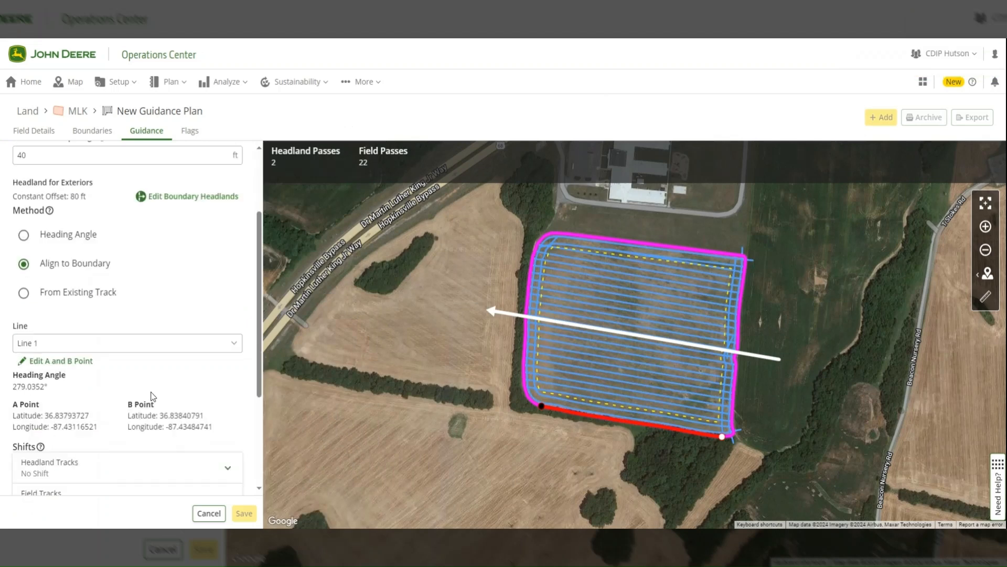
{"action": "scroll", "coordinate": [152, 396], "scroll_direction": "down", "scroll_amount": 2}
{"action": "scroll", "coordinate": [150, 385], "scroll_direction": "up", "scroll_amount": 6}
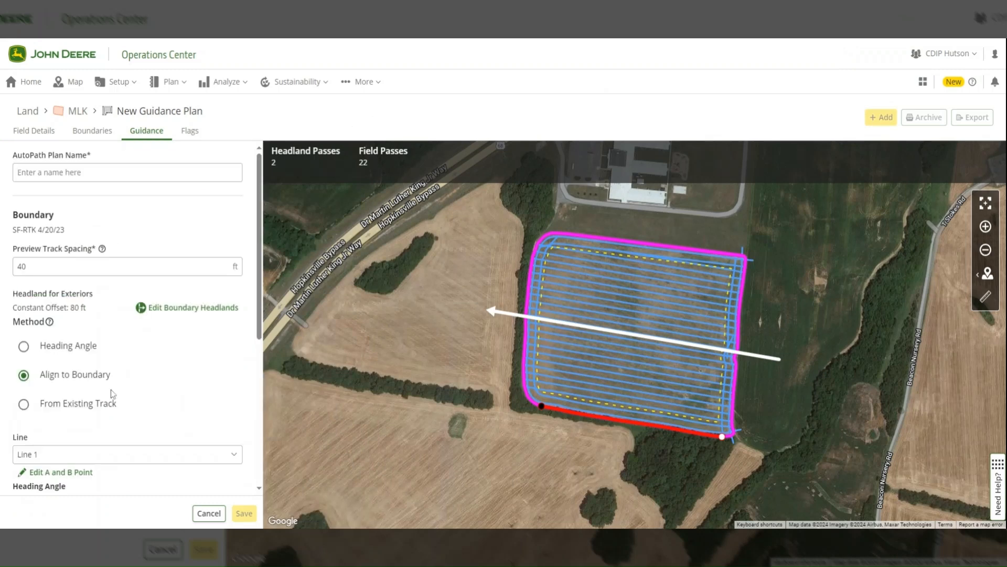
{"action": "left_click", "coordinate": [107, 171]}
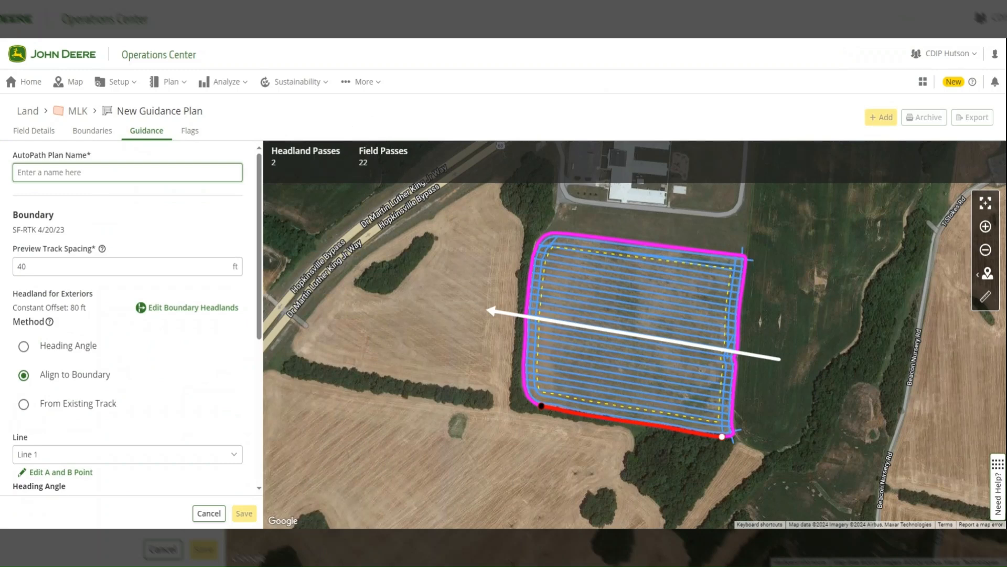
{"action": "type", "text": "Planting"}
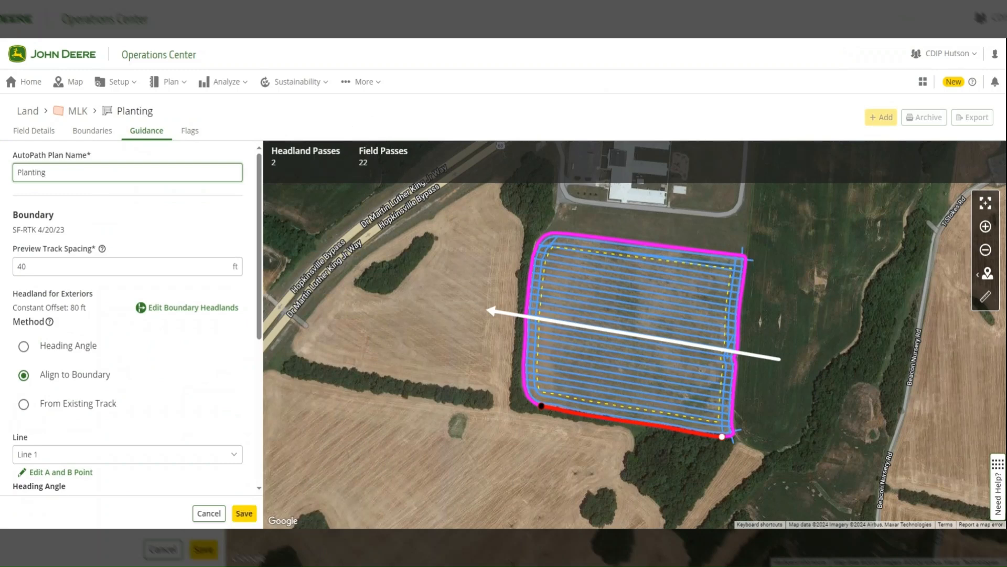
Try repositioning the A and B points along the field boundary and discard the edit
{"action": "scroll", "coordinate": [62, 325], "scroll_direction": "down", "scroll_amount": 1}
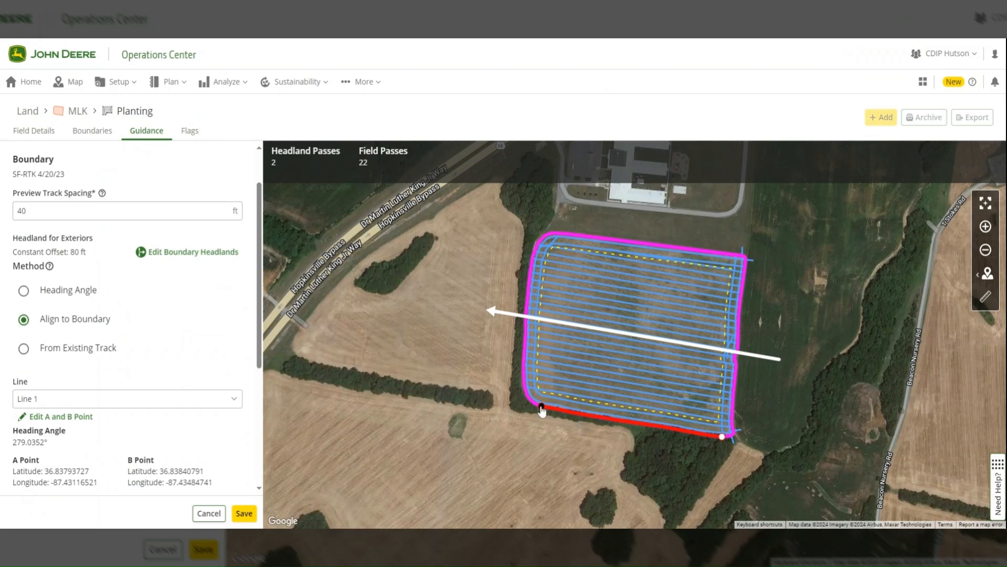
{"action": "left_click_drag", "start_coordinate": [542, 411], "coordinate": [631, 425]}
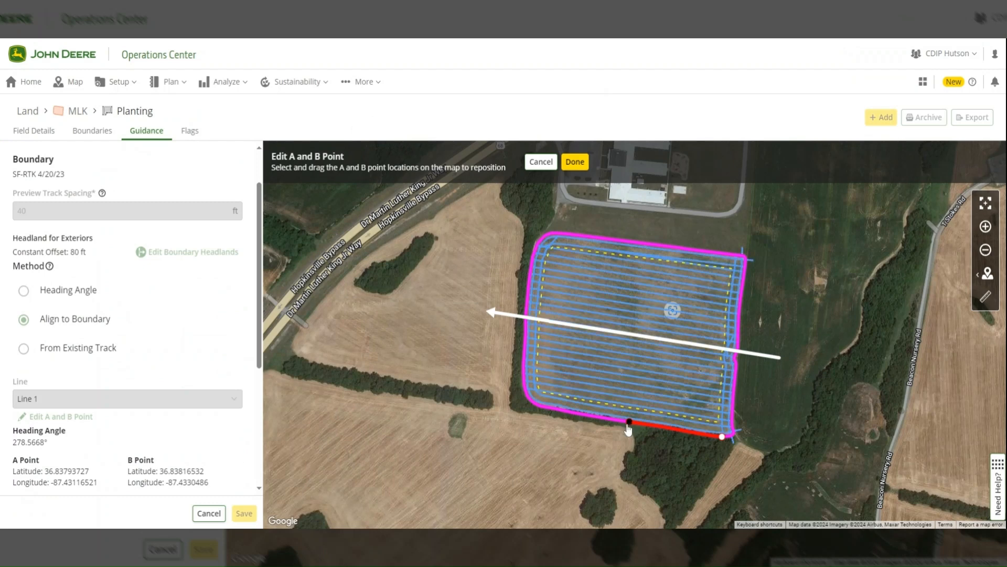
{"action": "left_click_drag", "start_coordinate": [628, 426], "coordinate": [607, 430]}
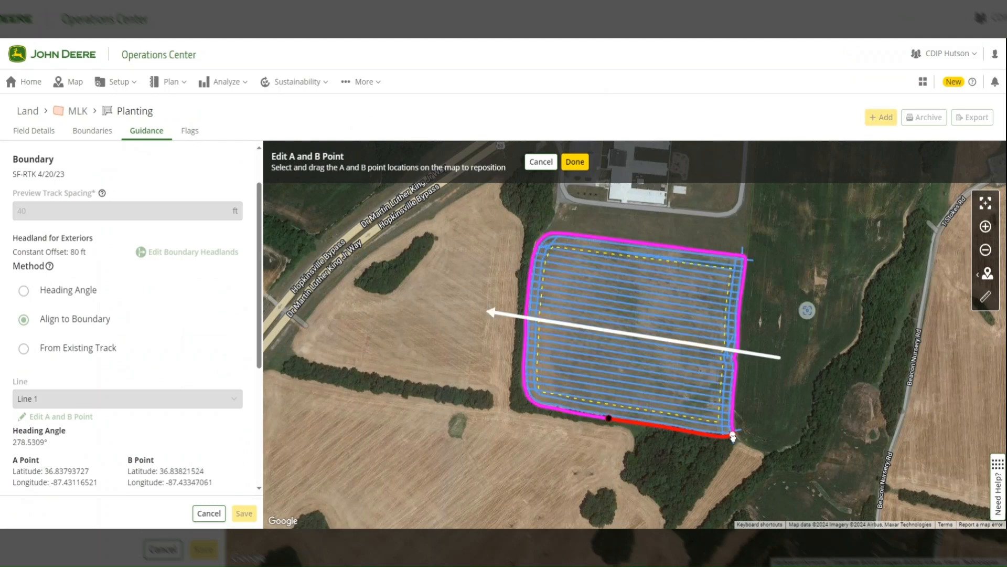
{"action": "left_click_drag", "start_coordinate": [733, 435], "coordinate": [746, 335]}
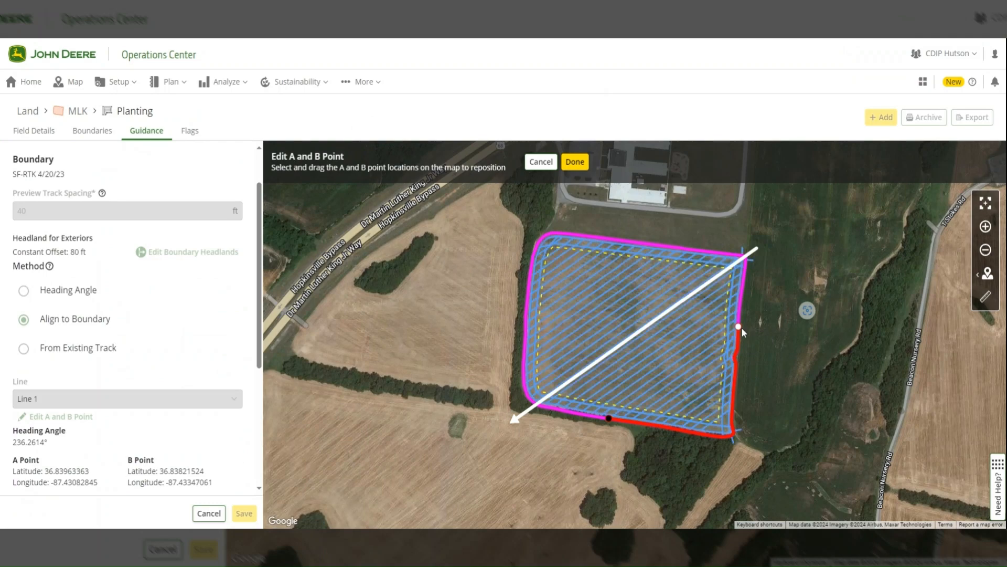
{"action": "left_click_drag", "start_coordinate": [740, 331], "coordinate": [697, 433]}
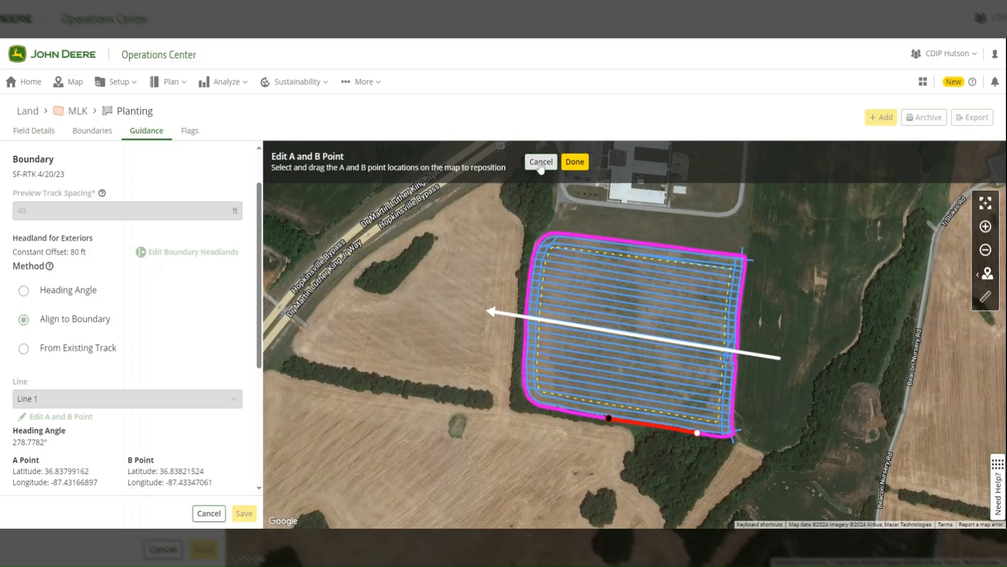
{"action": "left_click", "coordinate": [540, 163]}
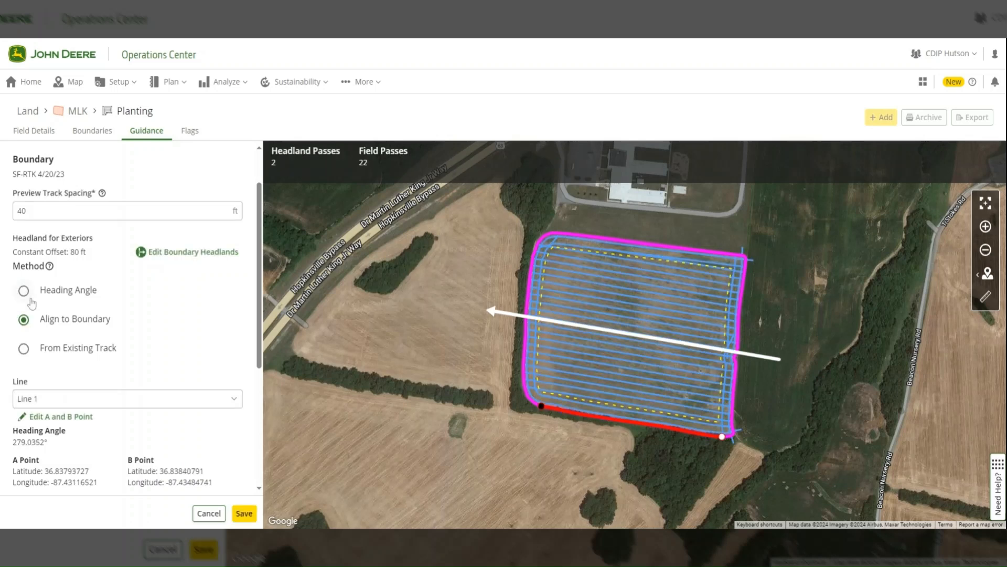
Switch the guidance method to Heading Angle and set the heading angle to 95°
{"action": "left_click", "coordinate": [31, 297]}
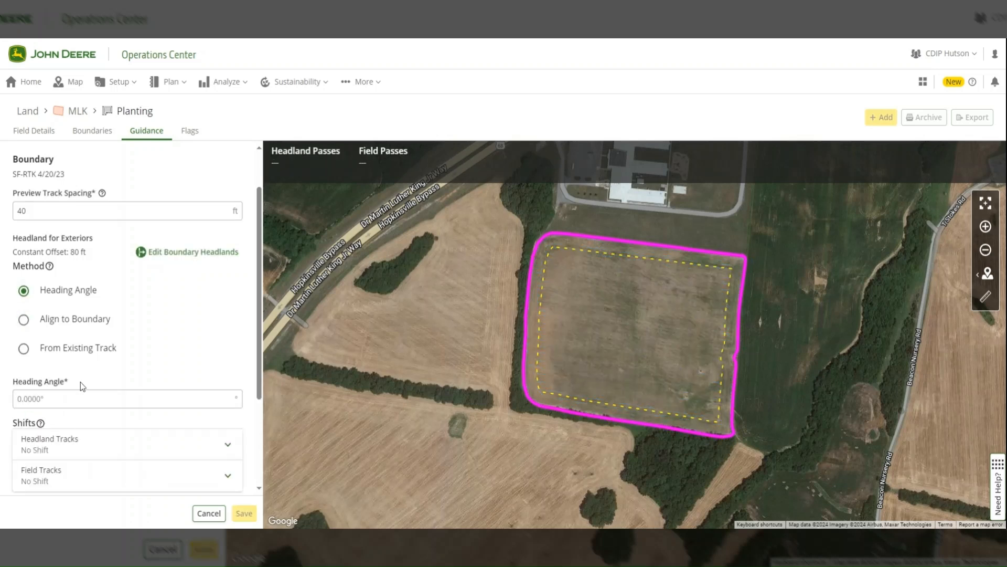
{"action": "left_click", "coordinate": [80, 398]}
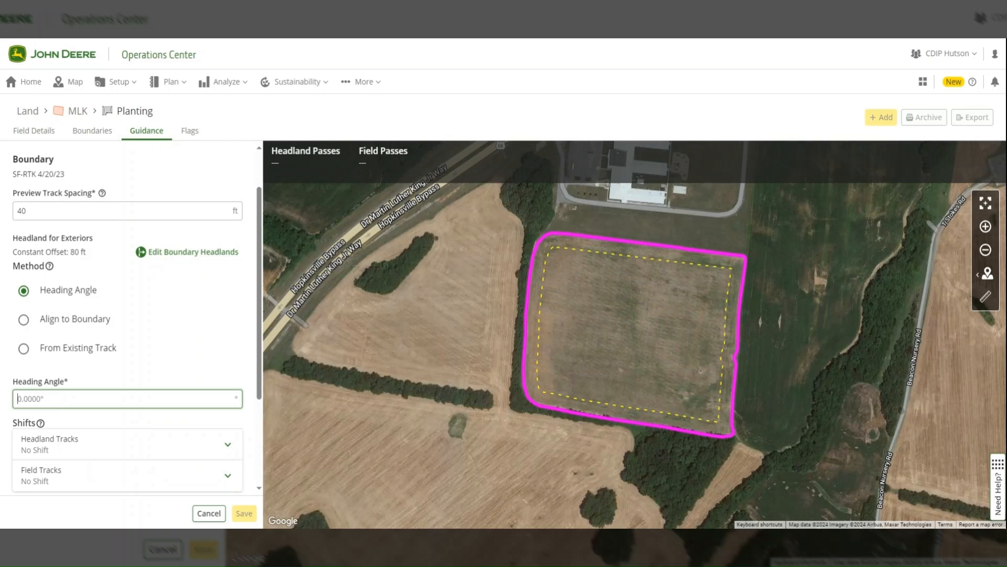
{"action": "type", "text": "95"}
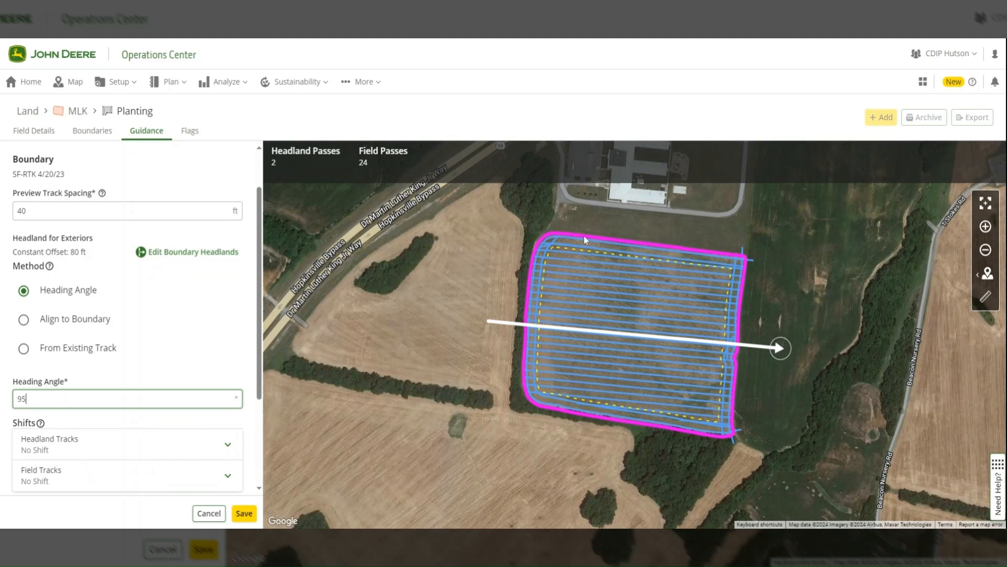
{"action": "scroll", "coordinate": [68, 333], "scroll_direction": "down", "scroll_amount": 3}
{"action": "scroll", "coordinate": [68, 332], "scroll_direction": "up", "scroll_amount": 3}
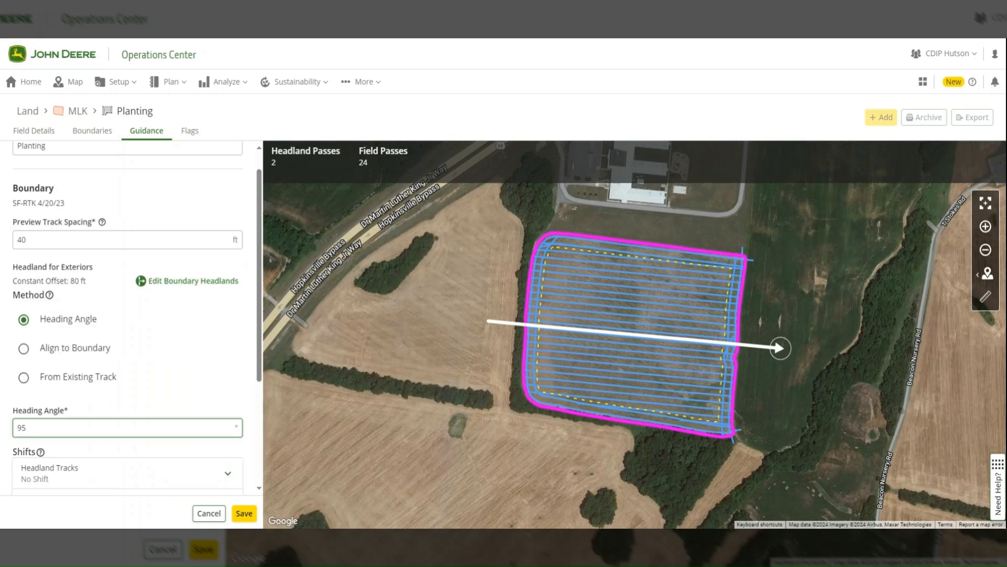
Switch the guidance method to From Existing Track and select the Corn Plant 2023 track
{"action": "left_click", "coordinate": [24, 377]}
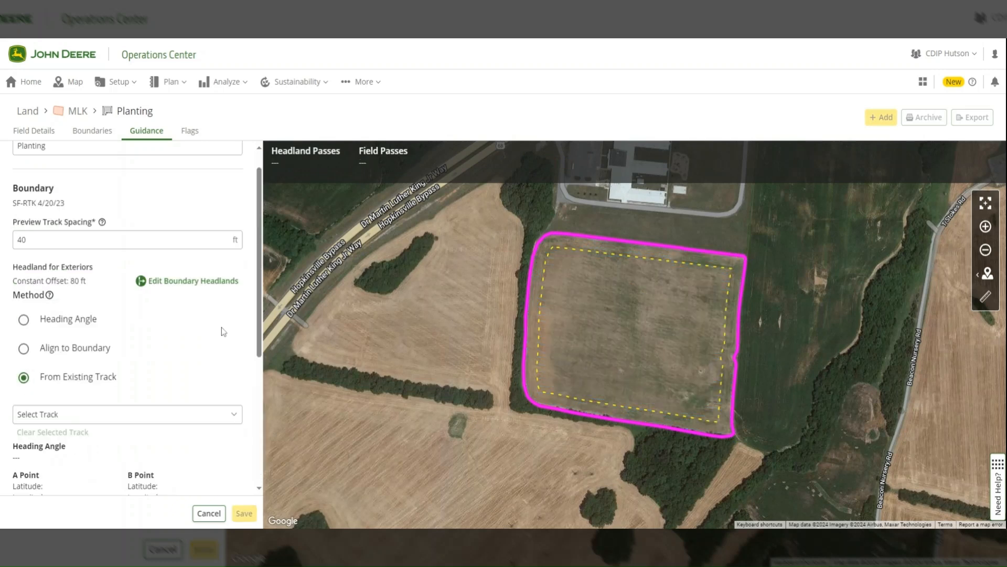
{"action": "scroll", "coordinate": [223, 331], "scroll_direction": "down", "scroll_amount": 1}
{"action": "scroll", "coordinate": [183, 365], "scroll_direction": "down", "scroll_amount": 1}
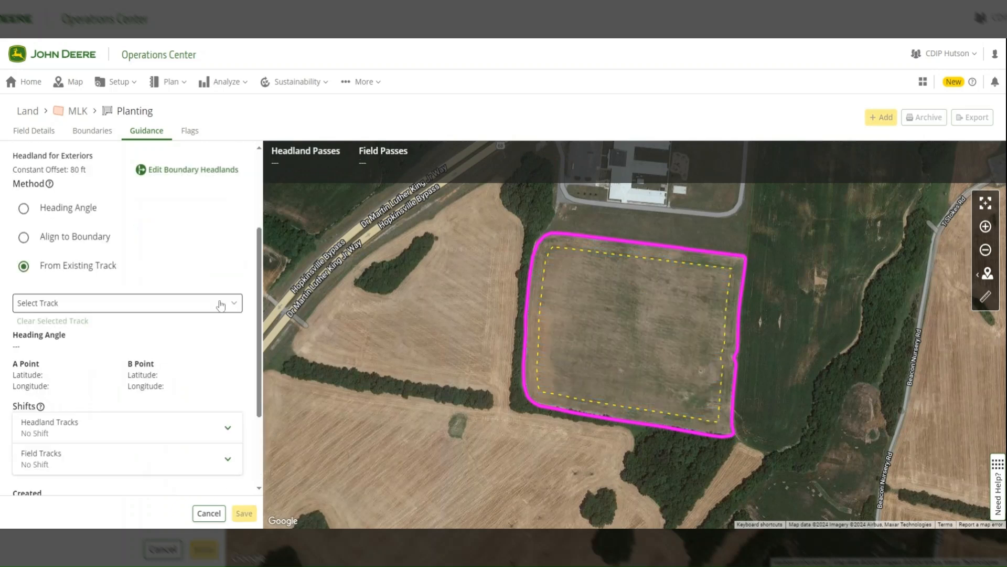
{"action": "left_click", "coordinate": [221, 305]}
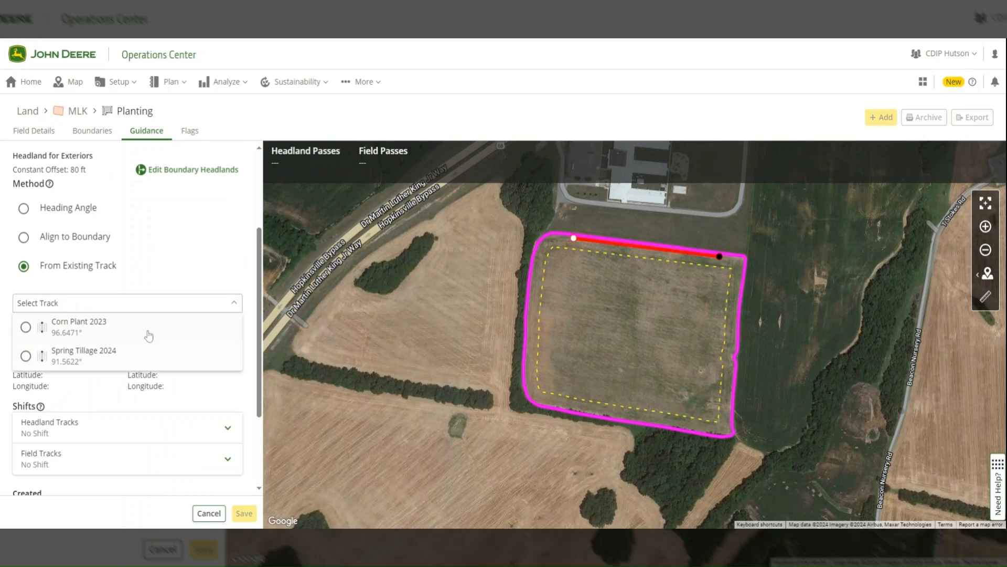
{"action": "left_click", "coordinate": [149, 335]}
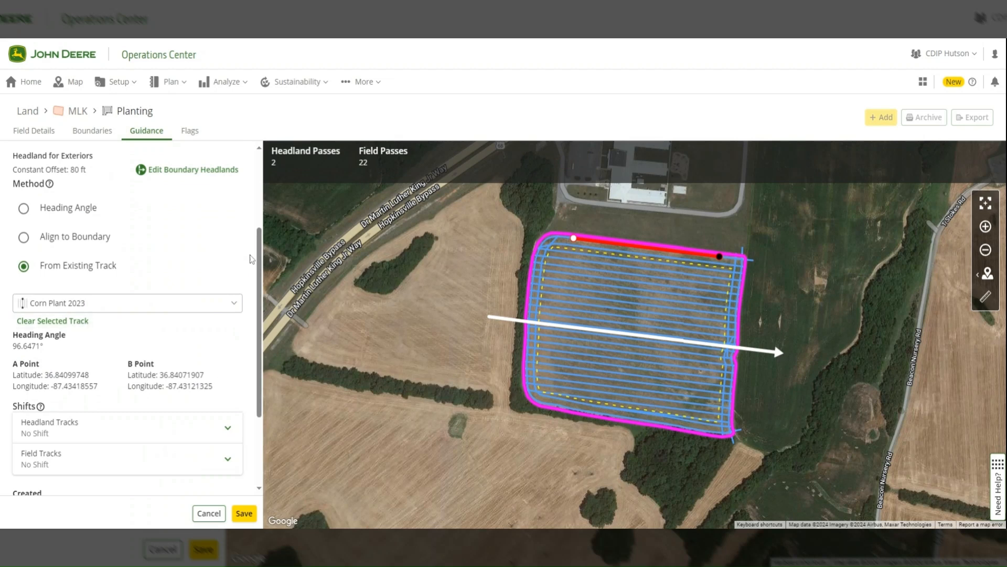
Review the plan's method settings and expand the shift options for the headland tracks
{"action": "scroll", "coordinate": [178, 314], "scroll_direction": "up", "scroll_amount": 1}
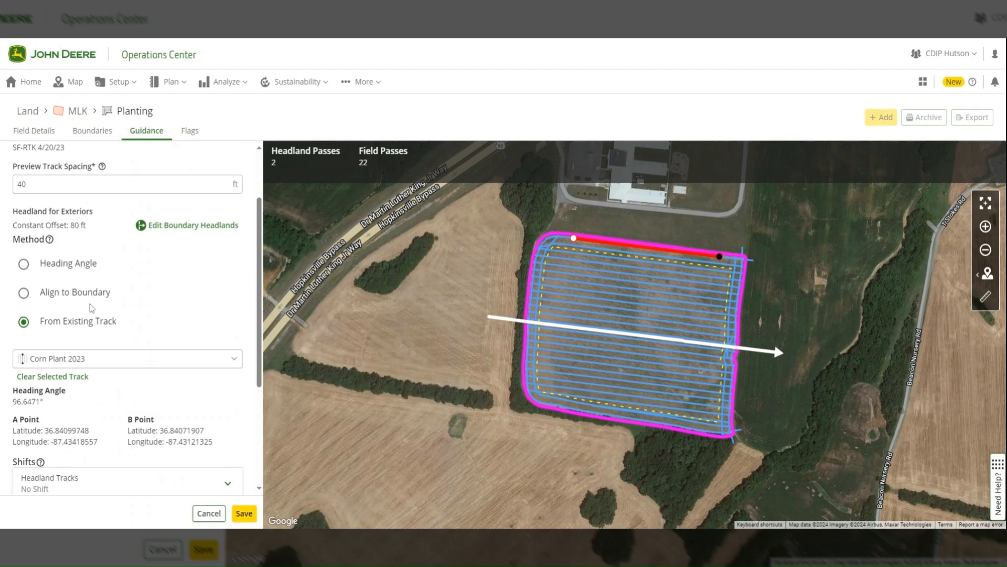
{"action": "scroll", "coordinate": [161, 332], "scroll_direction": "down", "scroll_amount": 1}
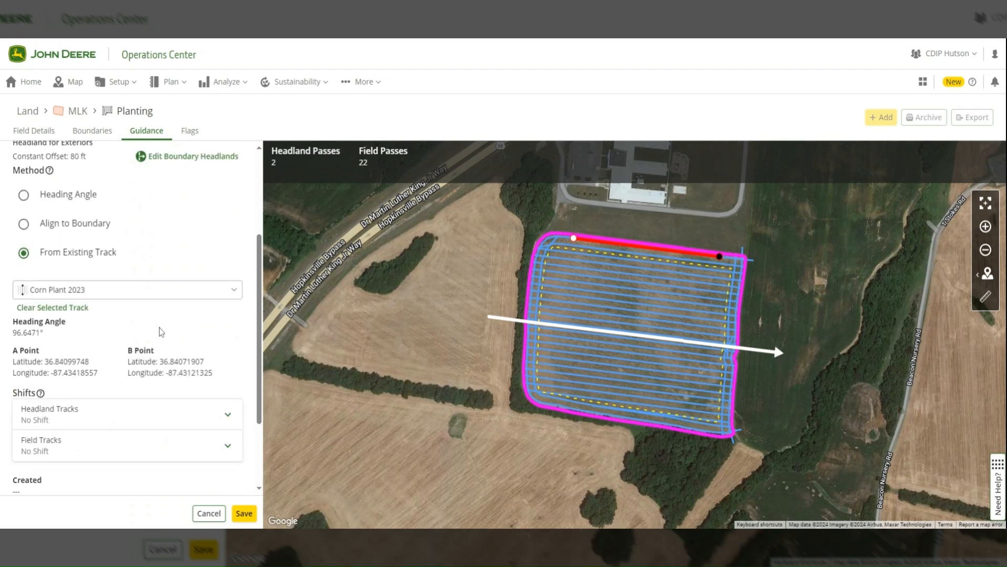
{"action": "scroll", "coordinate": [162, 332], "scroll_direction": "down", "scroll_amount": 1}
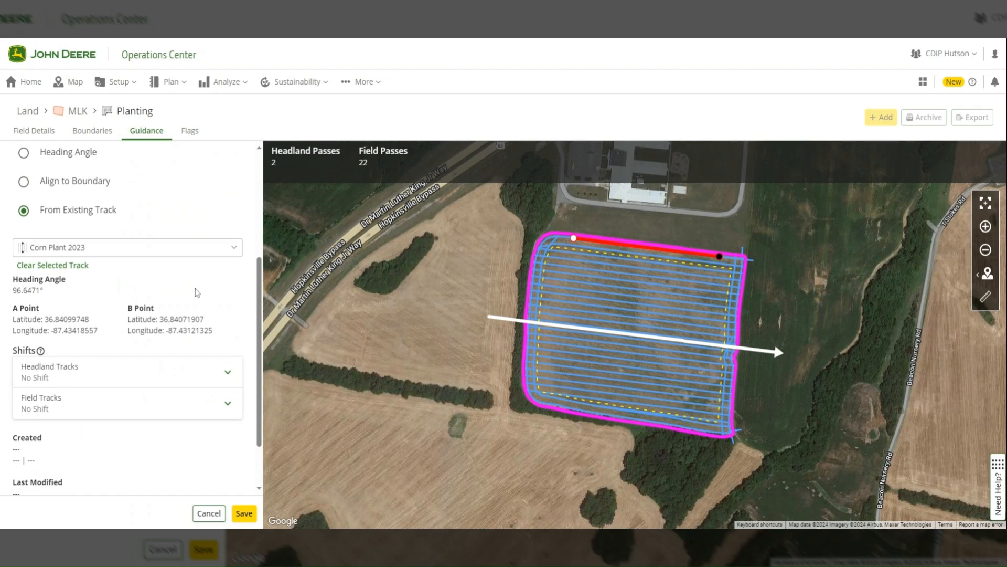
{"action": "scroll", "coordinate": [197, 293], "scroll_direction": "down", "scroll_amount": 1}
{"action": "left_click", "coordinate": [168, 311]}
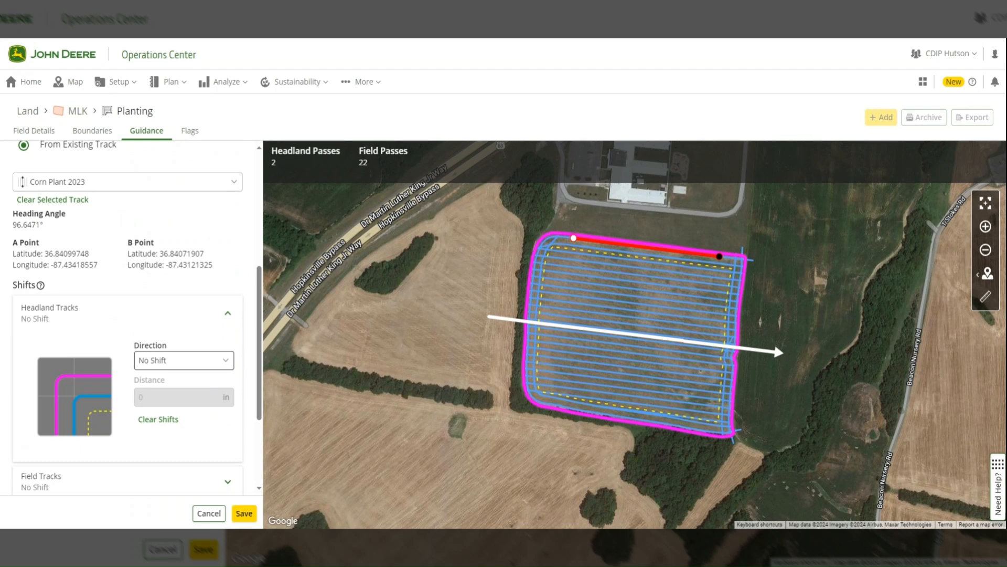
{"action": "scroll", "coordinate": [225, 378], "scroll_direction": "down", "scroll_amount": 1}
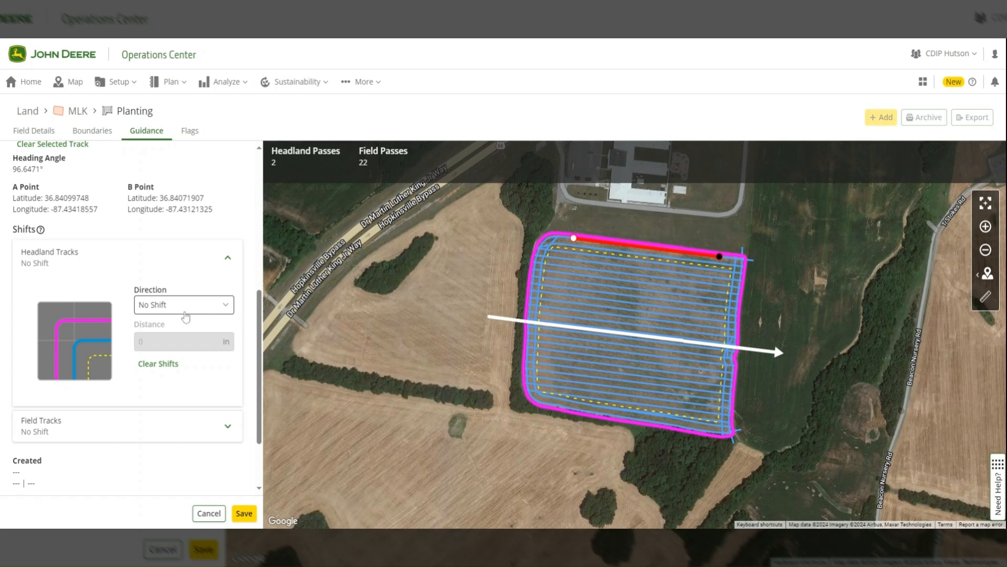
Set the shift direction of the field tracks to North
{"action": "left_click", "coordinate": [184, 430]}
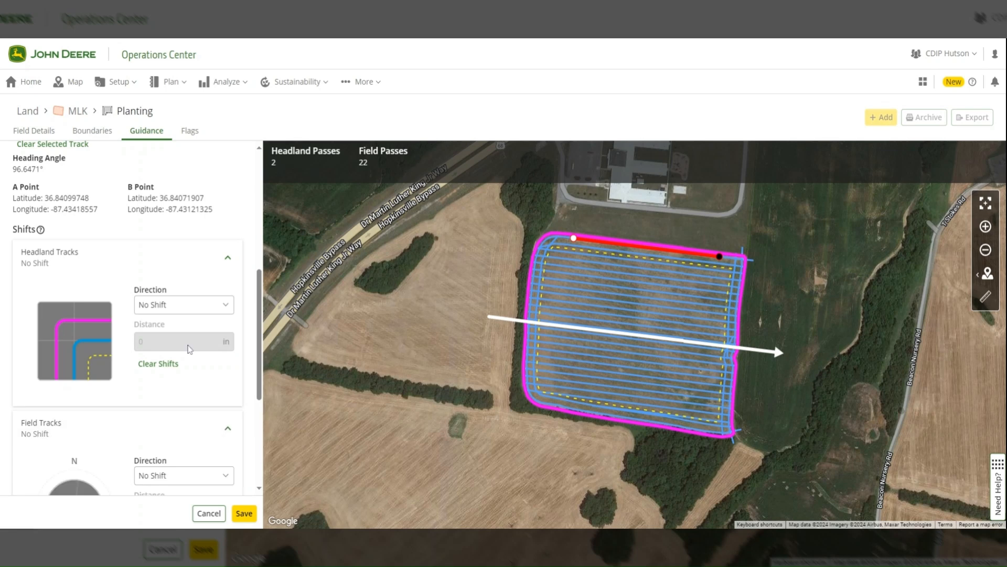
{"action": "scroll", "coordinate": [189, 349], "scroll_direction": "down", "scroll_amount": 3}
{"action": "left_click", "coordinate": [191, 312]}
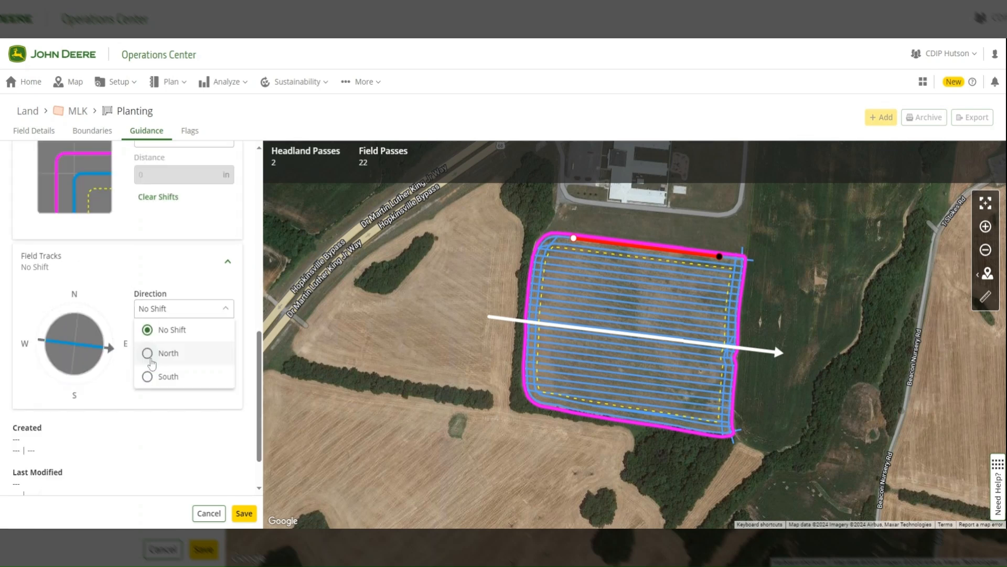
{"action": "left_click", "coordinate": [151, 362]}
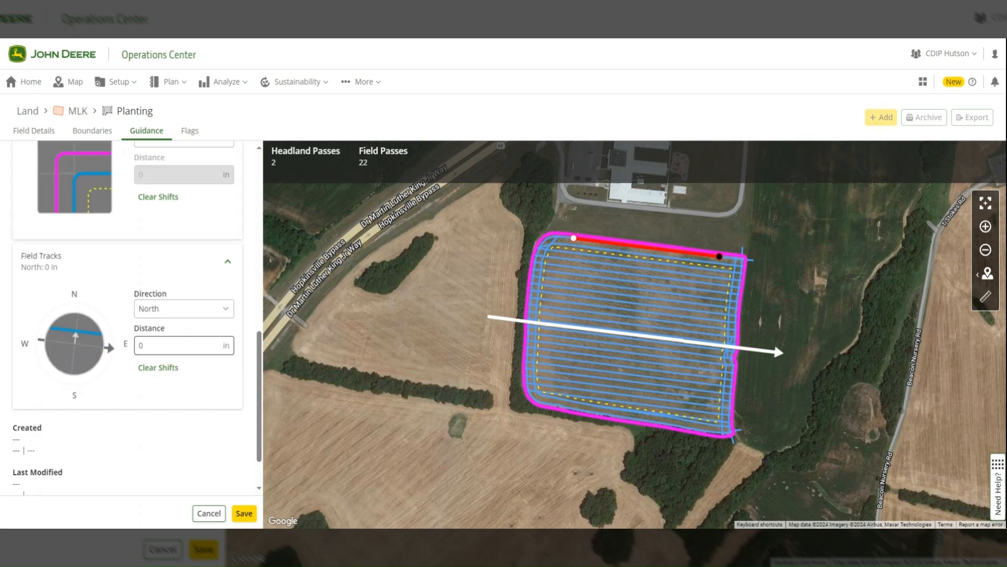
{"action": "left_click", "coordinate": [158, 345]}
Save the Planting AutoPath plan
{"action": "scroll", "coordinate": [117, 354], "scroll_direction": "down", "scroll_amount": 1}
{"action": "scroll", "coordinate": [165, 391], "scroll_direction": "up", "scroll_amount": 5}
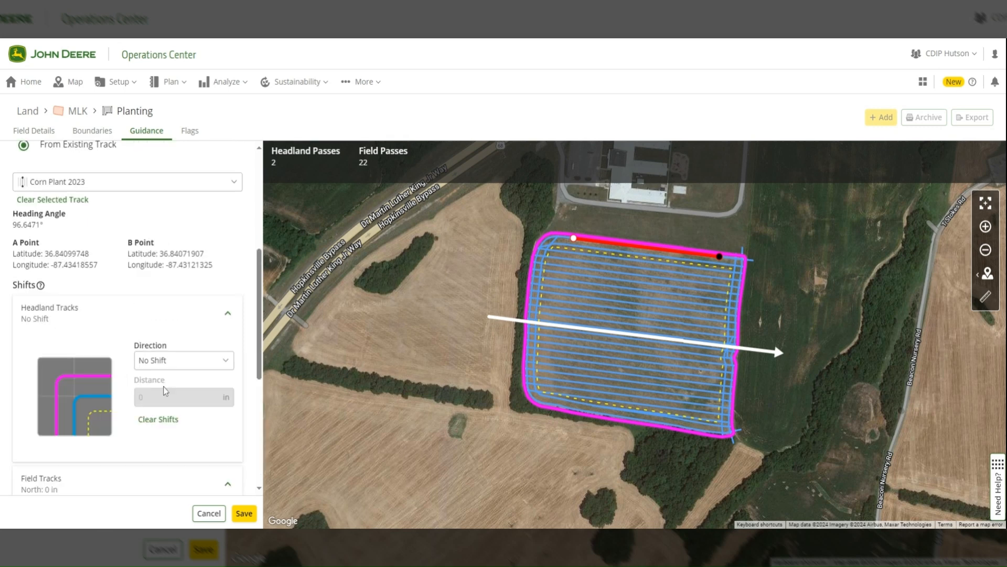
{"action": "scroll", "coordinate": [44, 331], "scroll_direction": "up", "scroll_amount": 4}
{"action": "scroll", "coordinate": [245, 489], "scroll_direction": "down", "scroll_amount": 6}
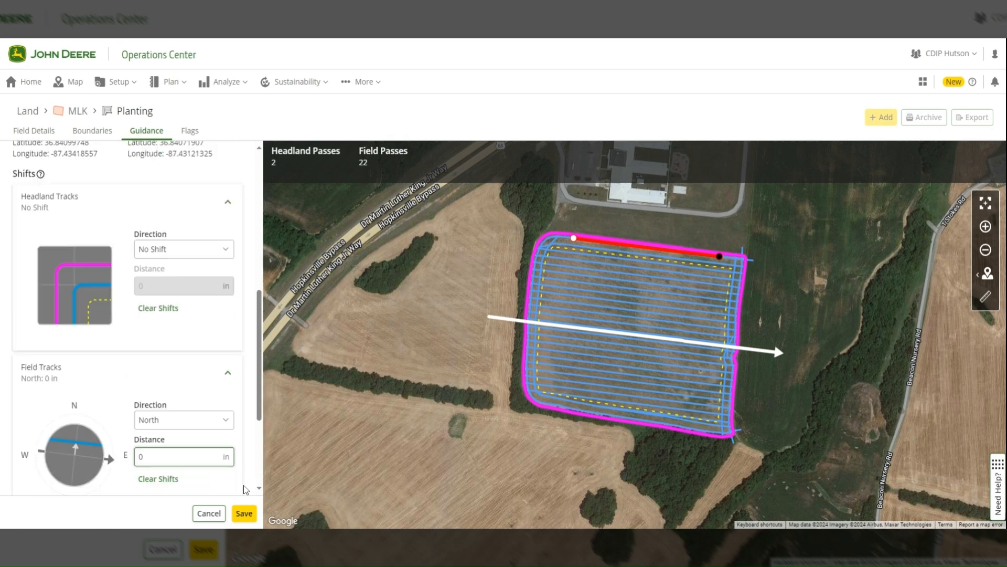
{"action": "left_click", "coordinate": [244, 514]}
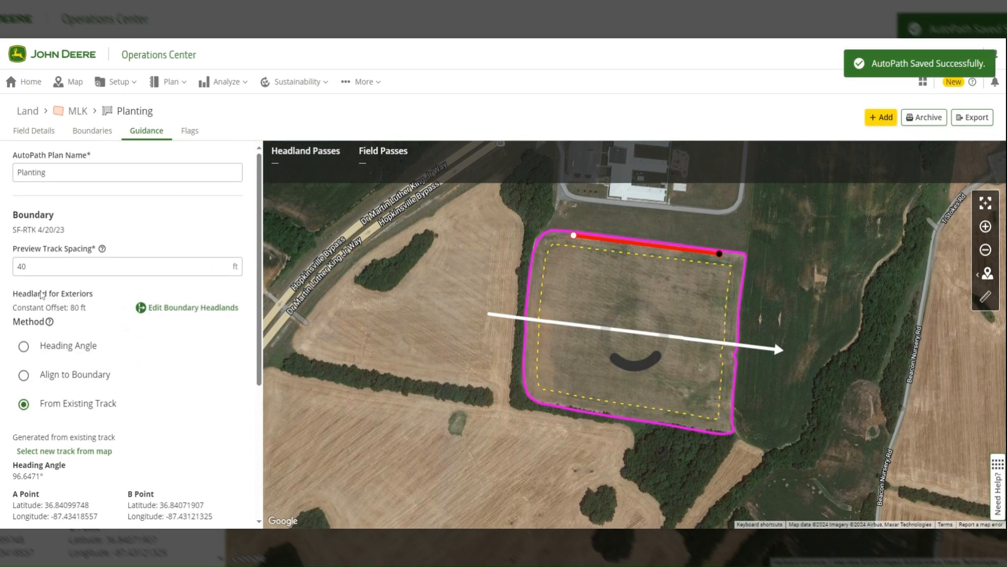
Review the saved plan's settings, and find and reopen Planting from the MLK field's guidance list
{"action": "scroll", "coordinate": [124, 439], "scroll_direction": "down", "scroll_amount": 1}
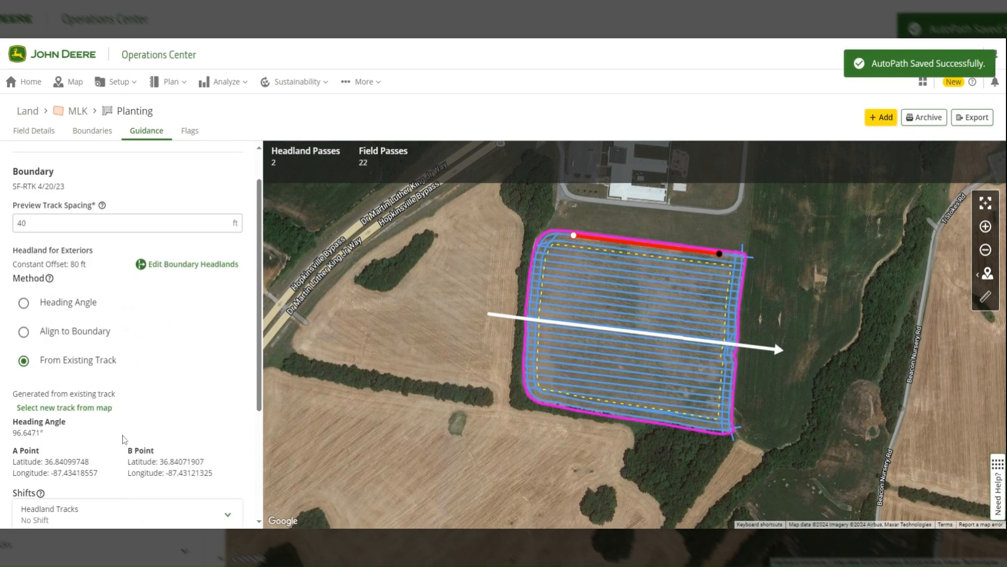
{"action": "scroll", "coordinate": [123, 438], "scroll_direction": "down", "scroll_amount": 1}
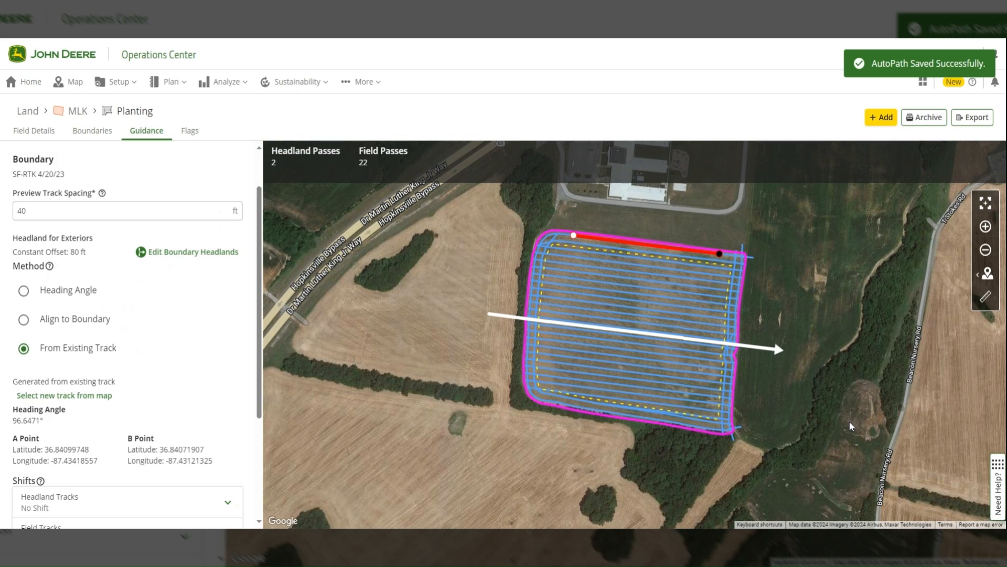
{"action": "scroll", "coordinate": [174, 362], "scroll_direction": "up", "scroll_amount": 1}
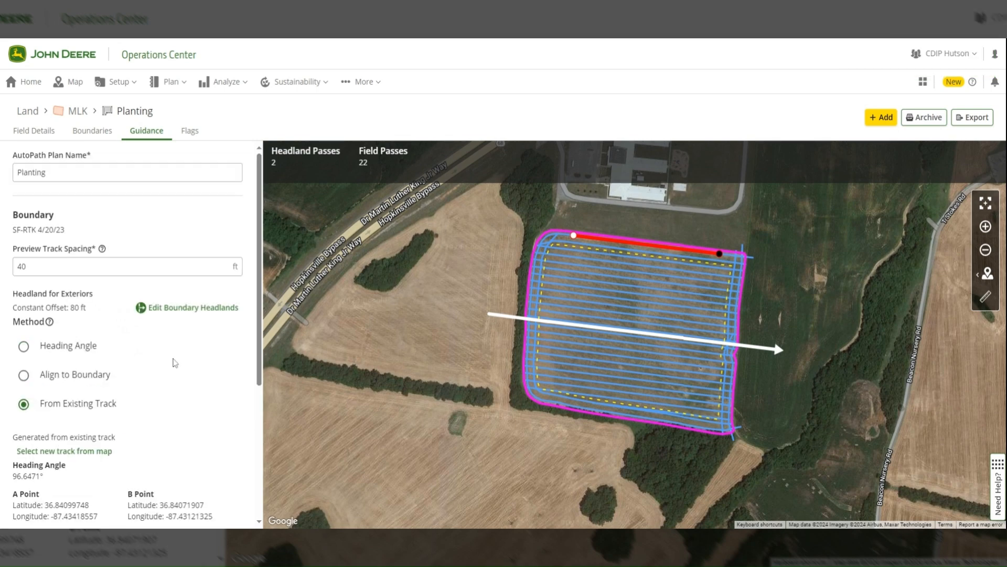
{"action": "left_click", "coordinate": [146, 133]}
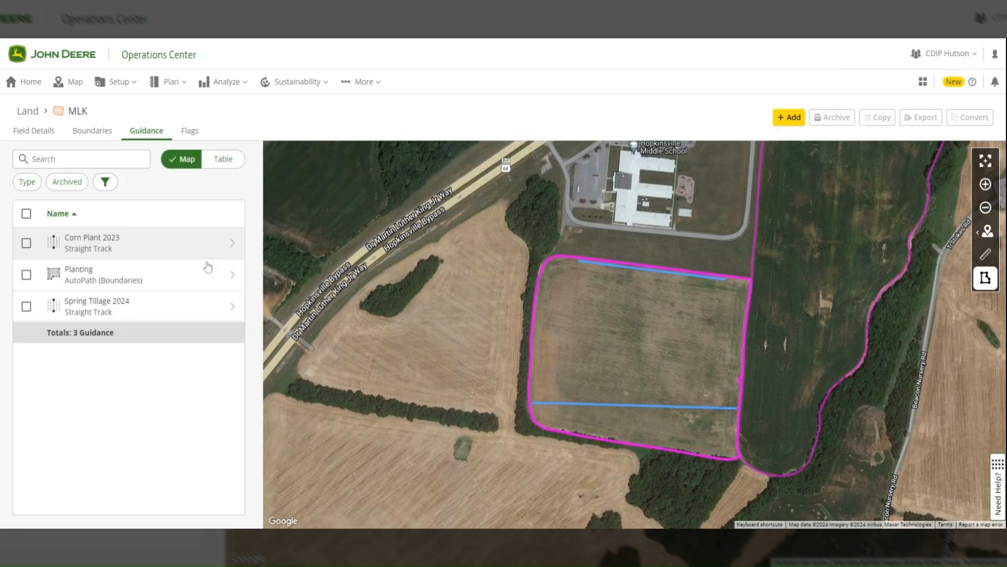
{"action": "left_click", "coordinate": [160, 279]}
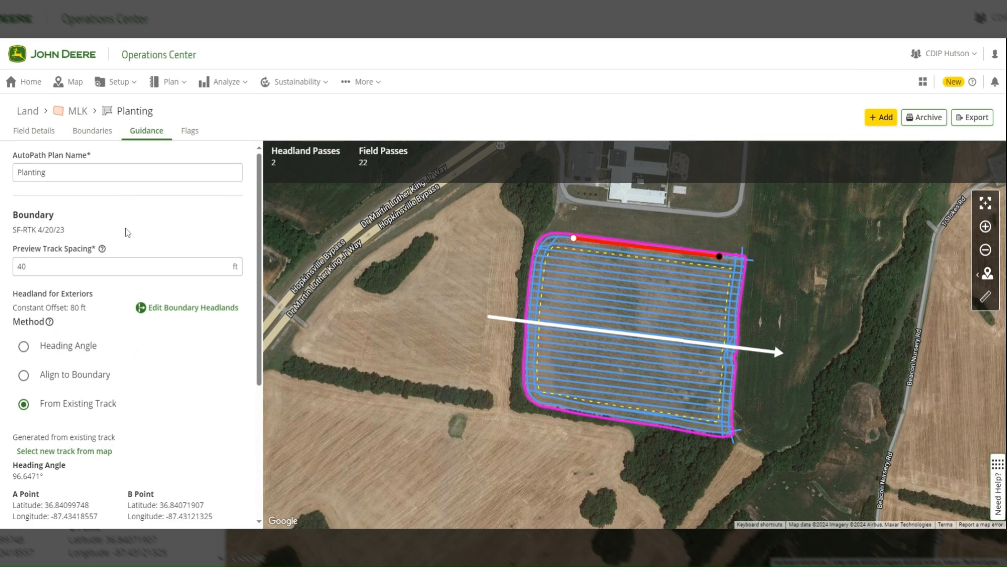
{"action": "left_click", "coordinate": [152, 139]}
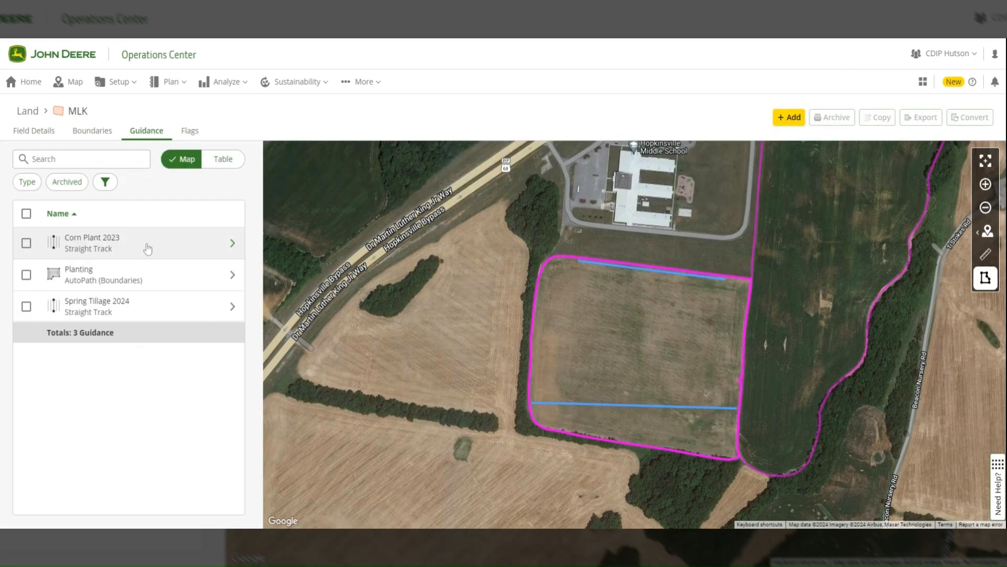
{"action": "left_click", "coordinate": [140, 278]}
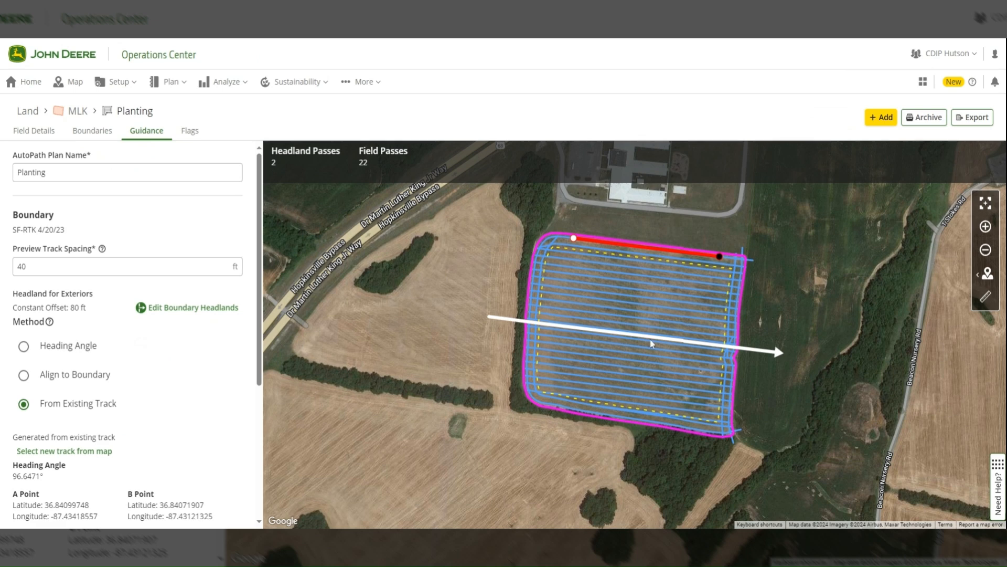
{"action": "scroll", "coordinate": [223, 434], "scroll_direction": "down", "scroll_amount": 5}
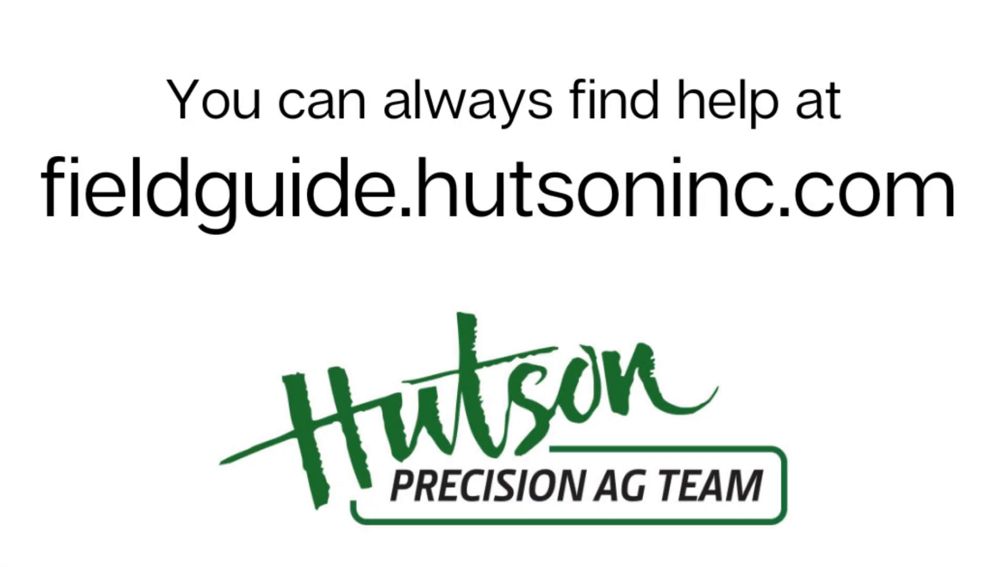